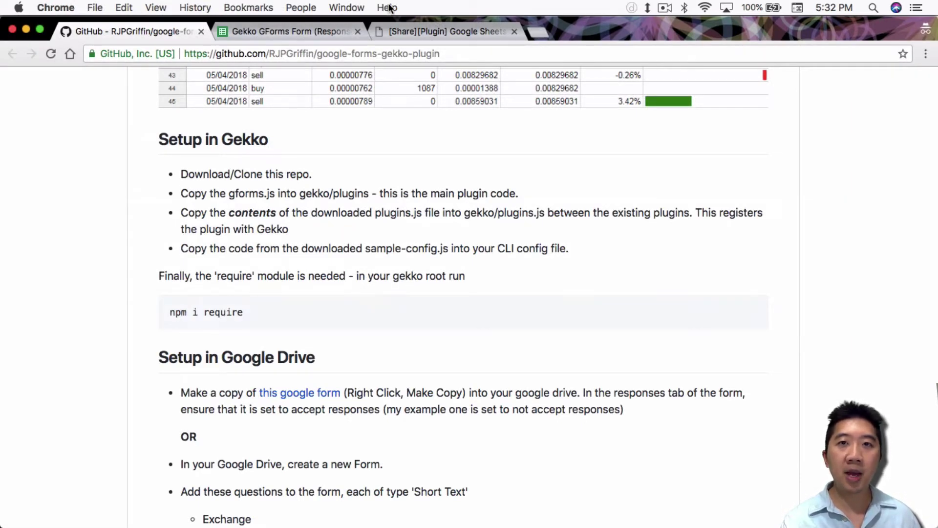
# Step: Scroll the plugin README past the sample results sheet to the Setup in Gekko section
pyautogui.click(420, 32)
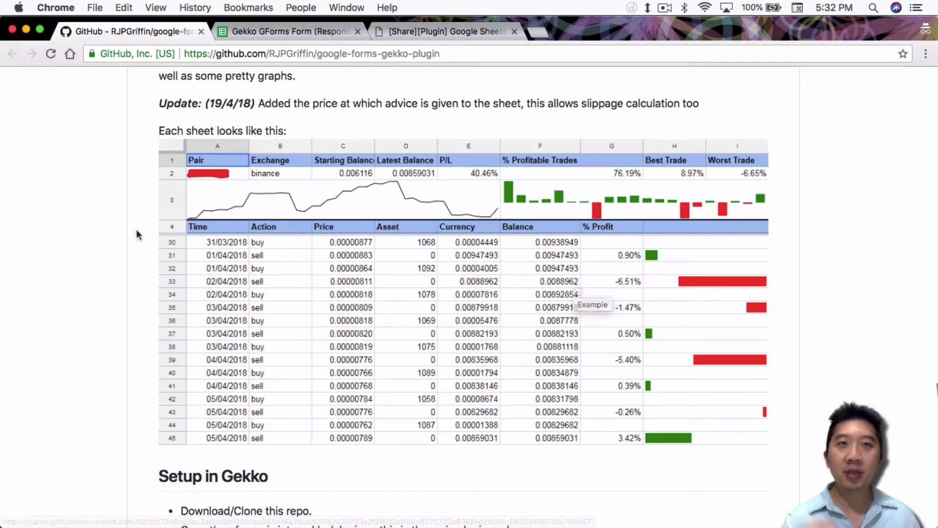
pyautogui.scroll(-4, 87, 219)
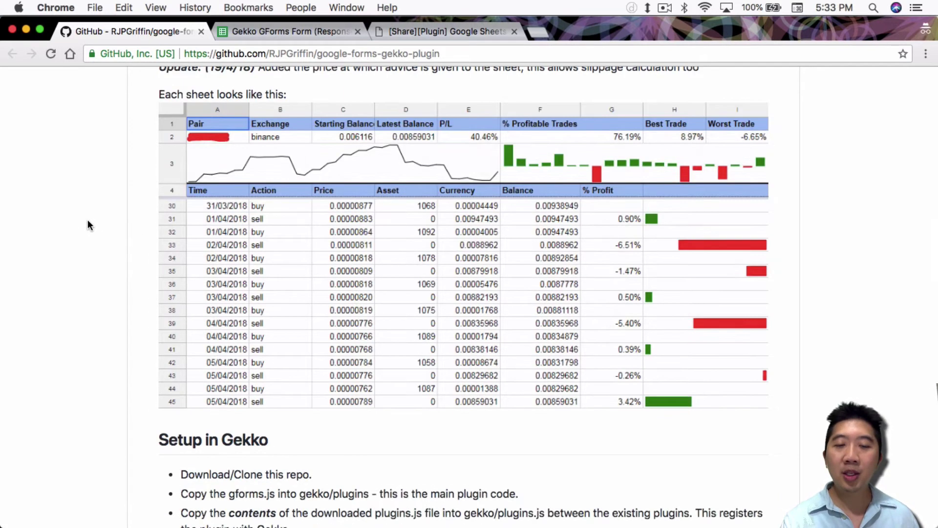
pyautogui.scroll(-1, 89, 223)
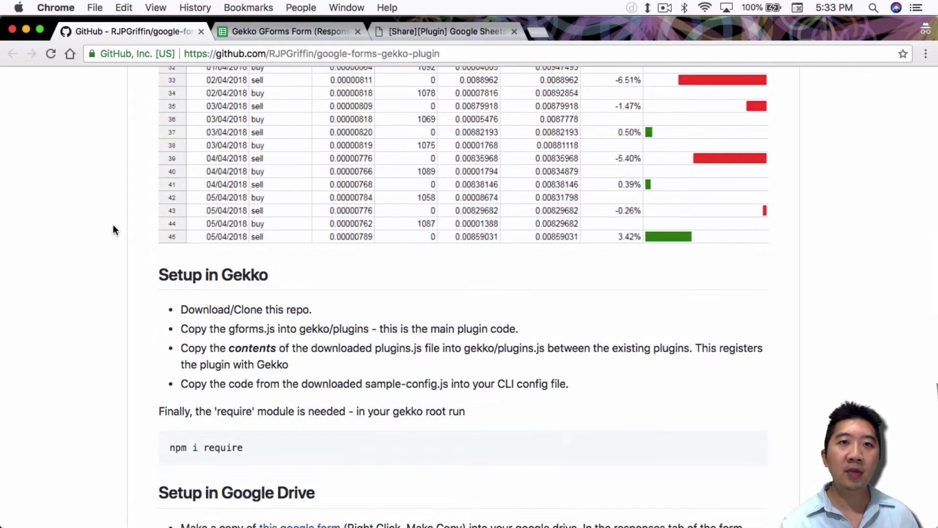
pyautogui.scroll(-3, 114, 223)
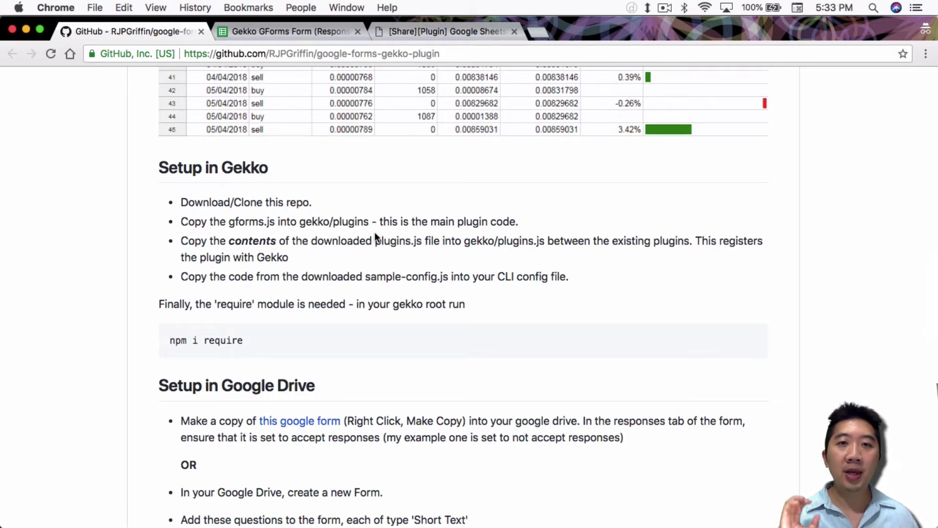
# Step: Confirm gforms.js is inside gekko's plugins folder in Finder, then go back to the gekko folder
pyautogui.press('super+Tab')
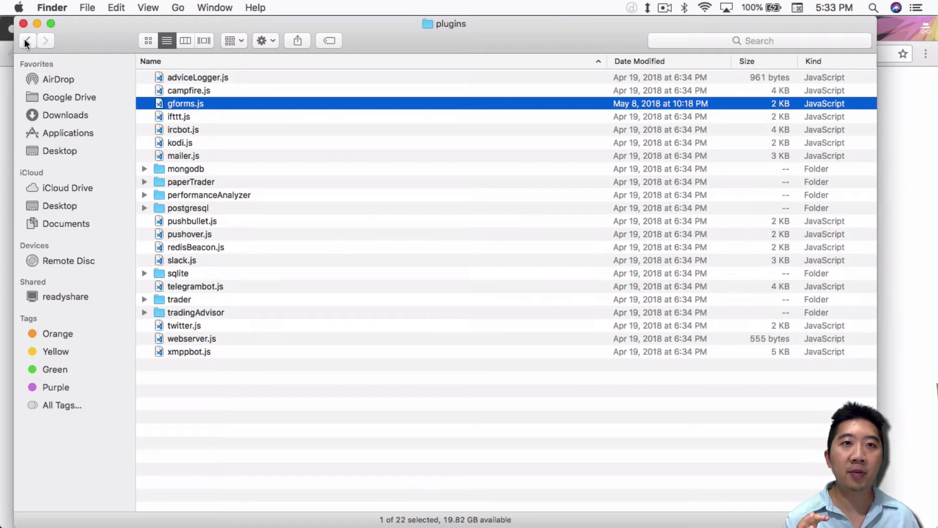
pyautogui.press('super+bracketleft')
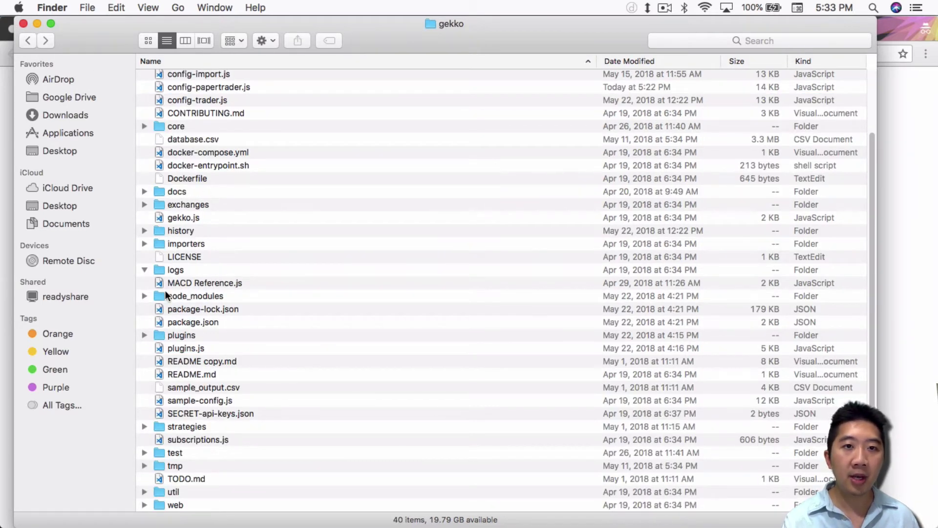
pyautogui.doubleClick(184, 336)
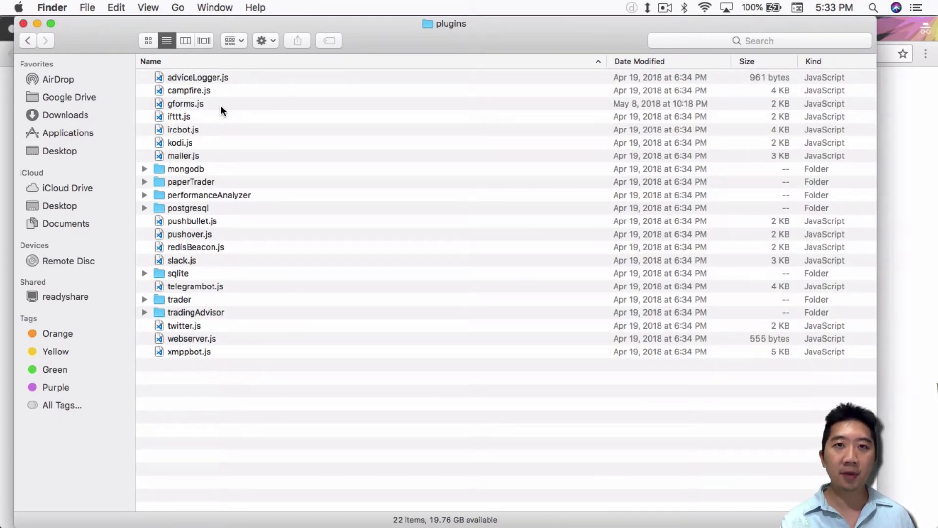
pyautogui.press('super+Tab')
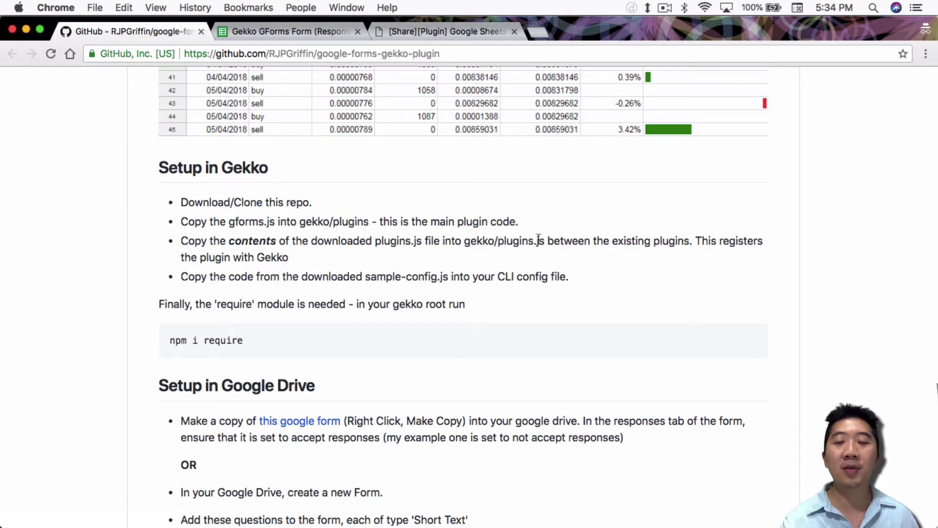
pyautogui.press('super+Tab')
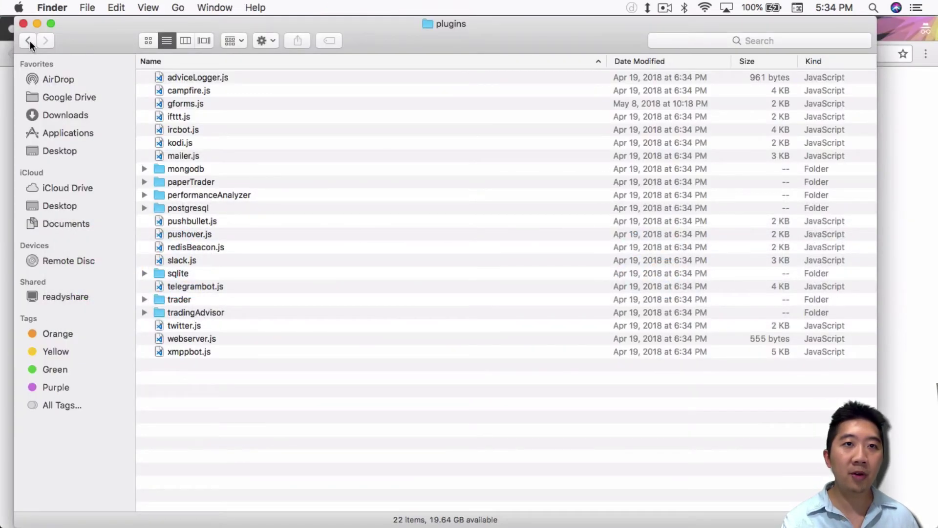
pyautogui.click(28, 41)
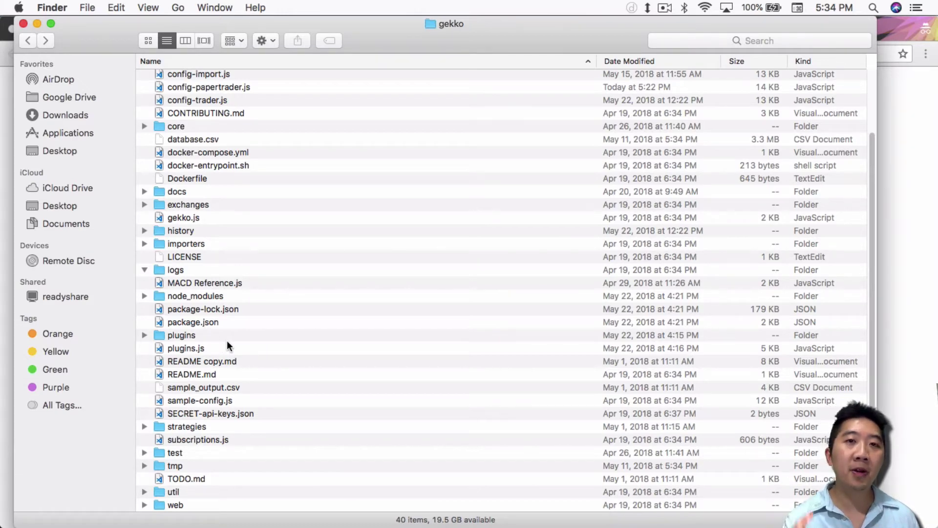
# Step: Show the Google Forms entry between Mailer and Advice logger in gekko's plugins.js
pyautogui.press('super+Tab')
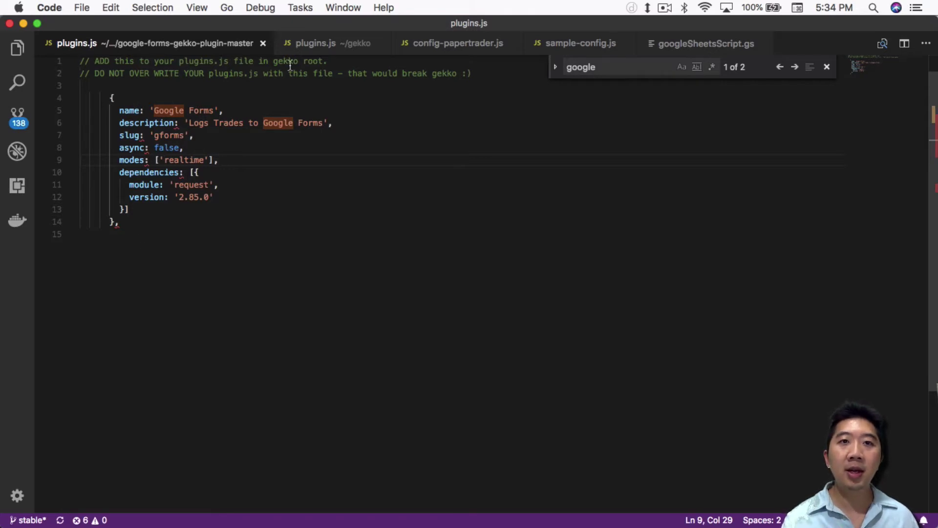
pyautogui.click(312, 47)
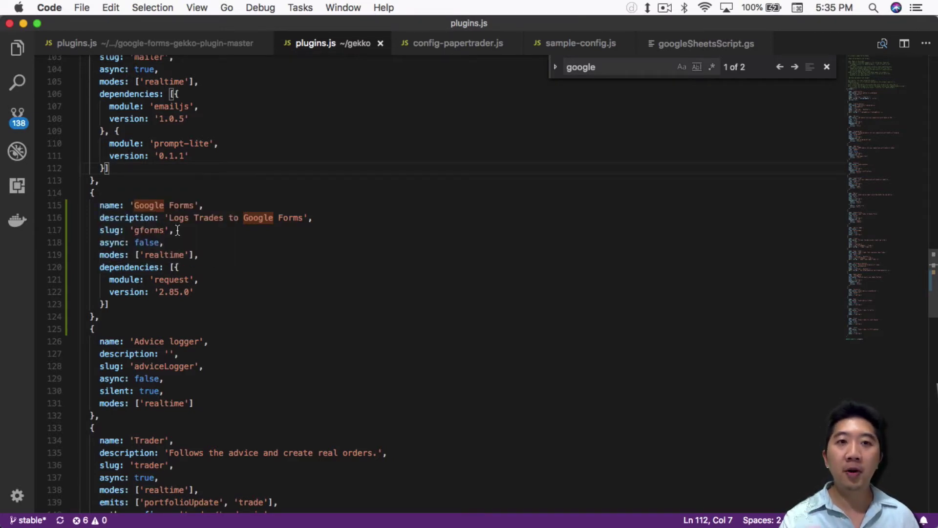
pyautogui.scroll(3, 177, 232)
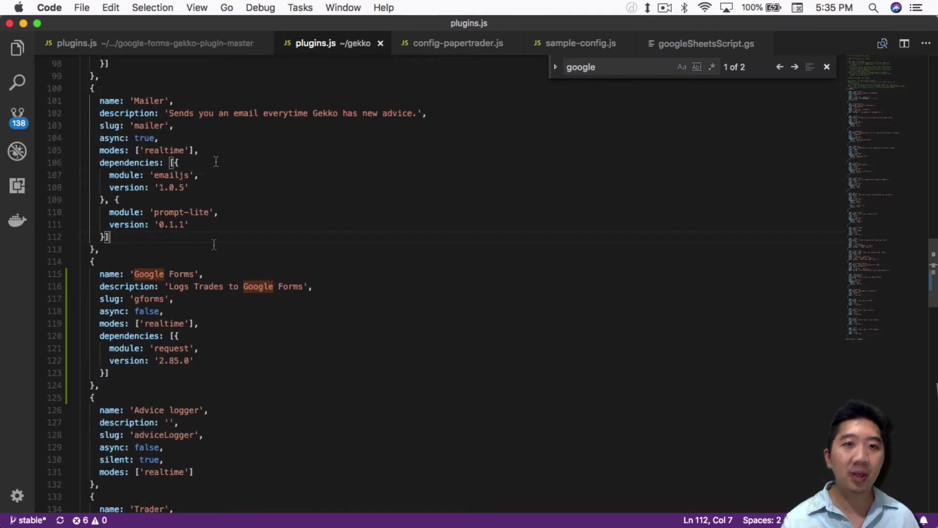
pyautogui.scroll(-2, 214, 244)
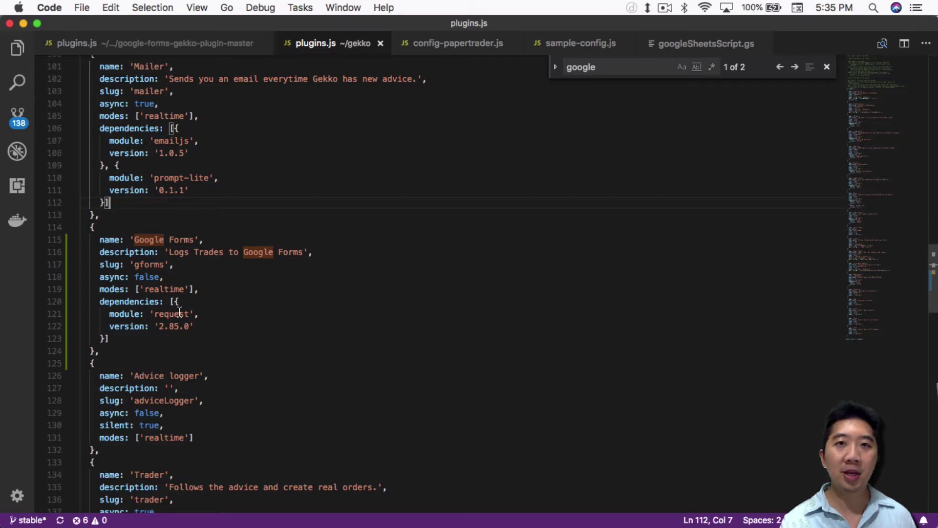
pyautogui.press('super+Tab')
pyautogui.press('super+Tab')
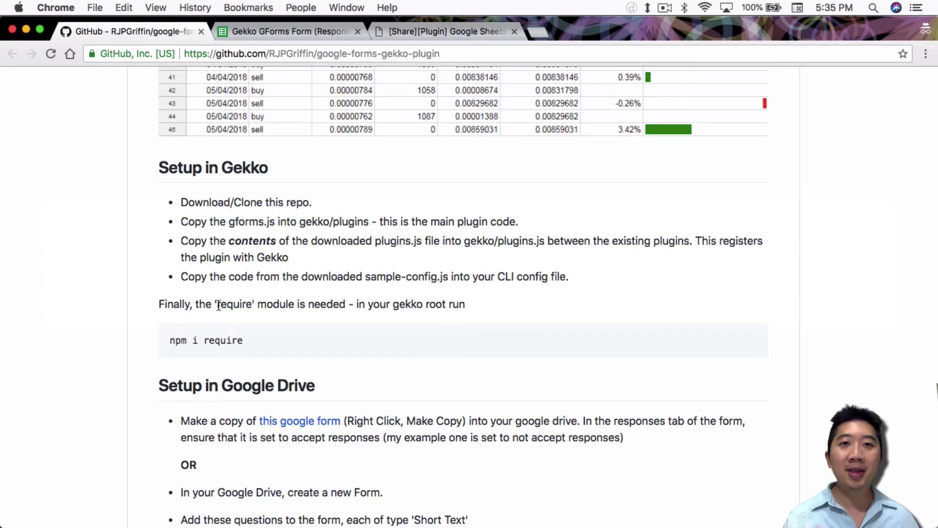
# Step: Recheck the README's sample results sheet and Setup in Gekko steps, then return to the editor
pyautogui.scroll(7, 315, 240)
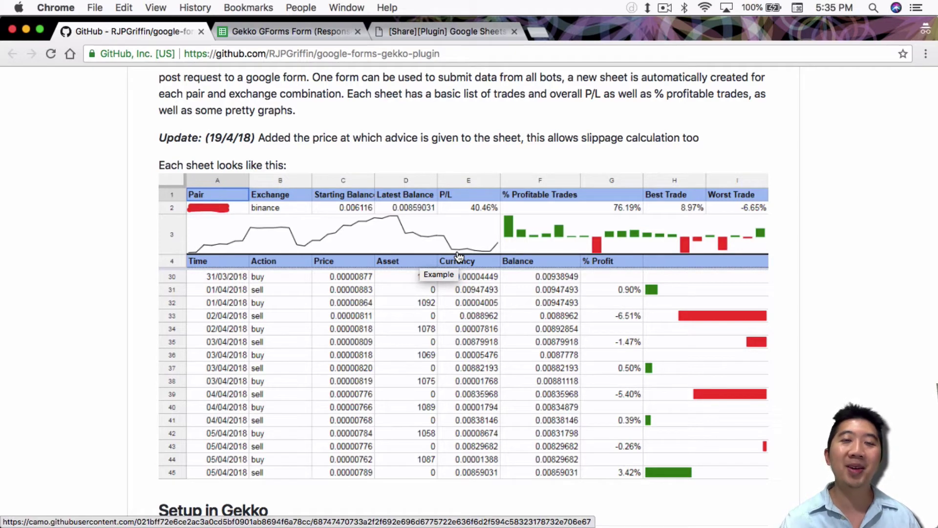
pyautogui.scroll(-5, 458, 256)
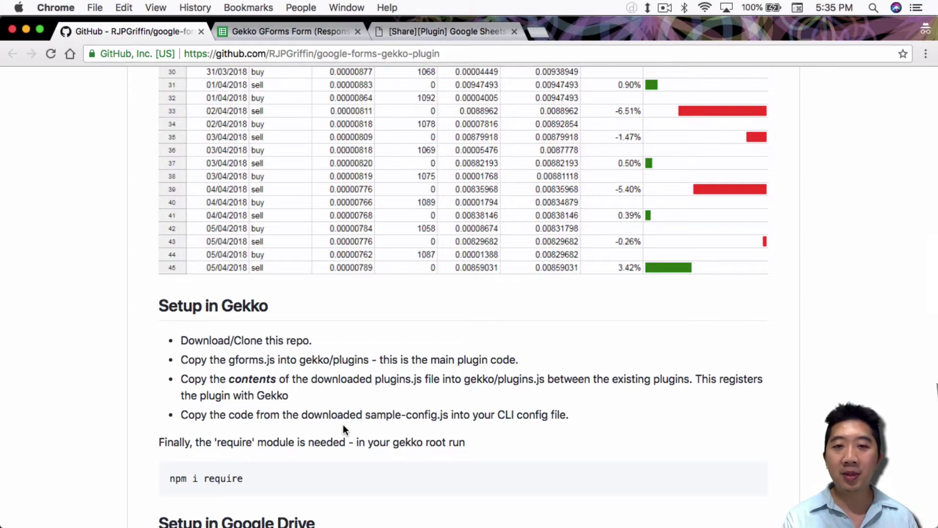
pyautogui.press('super+Tab')
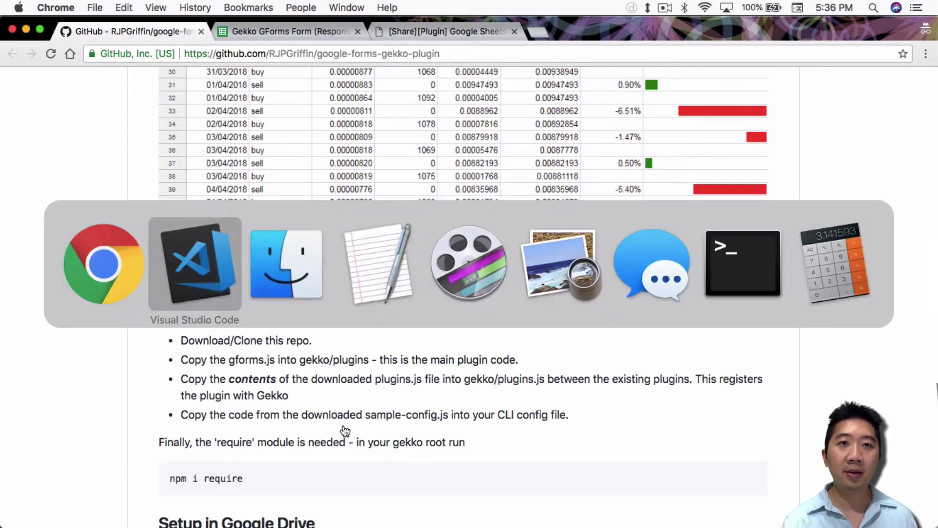
# Step: Compare sample-config.js with config-papertrader.js's enabled config.gforms block at line 357, formID still empty
pyautogui.click(443, 44)
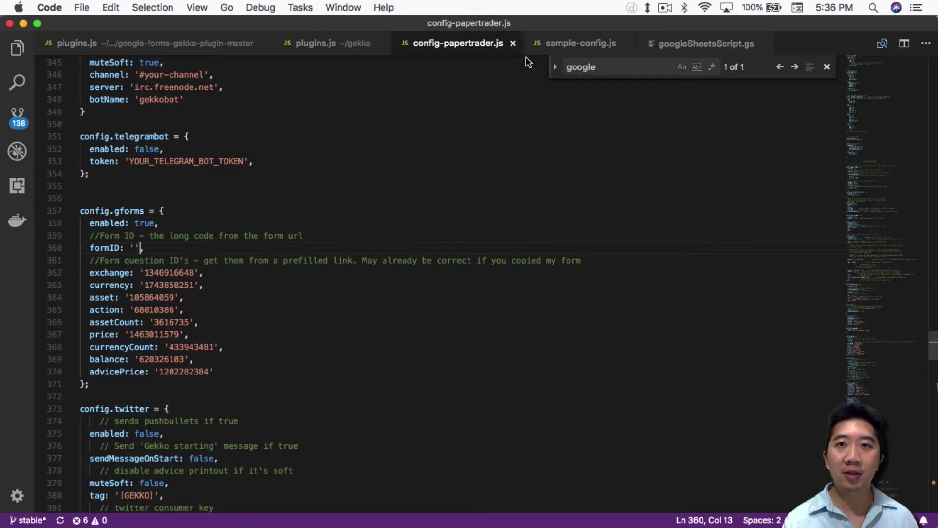
pyautogui.click(569, 44)
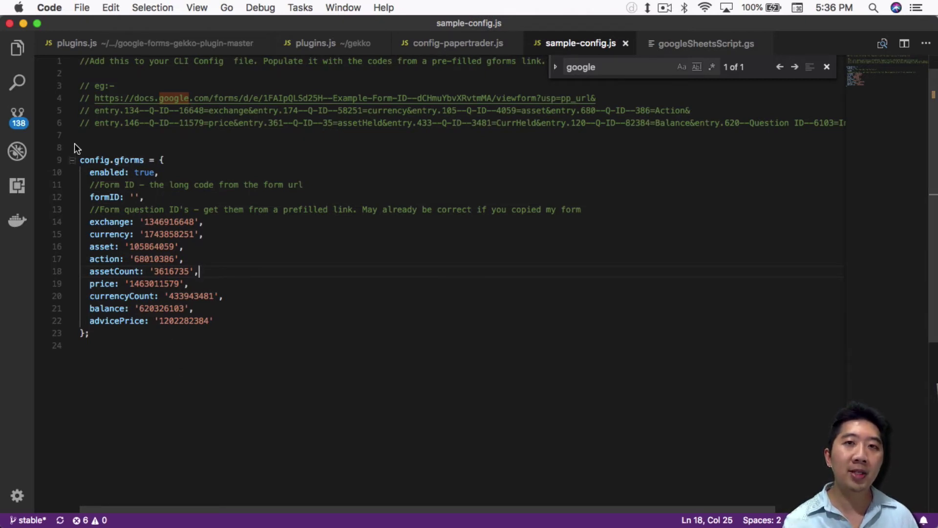
pyautogui.click(420, 43)
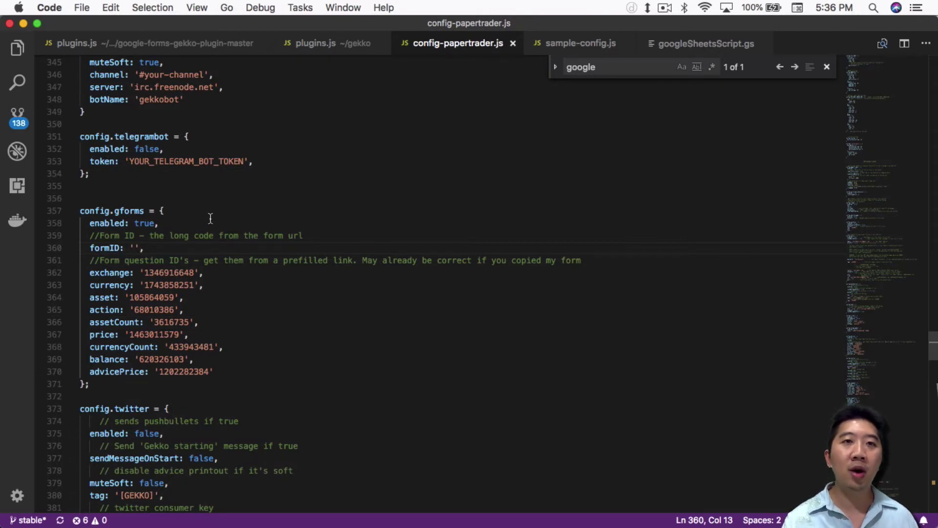
pyautogui.scroll(1, 324, 212)
pyautogui.scroll(6, 328, 215)
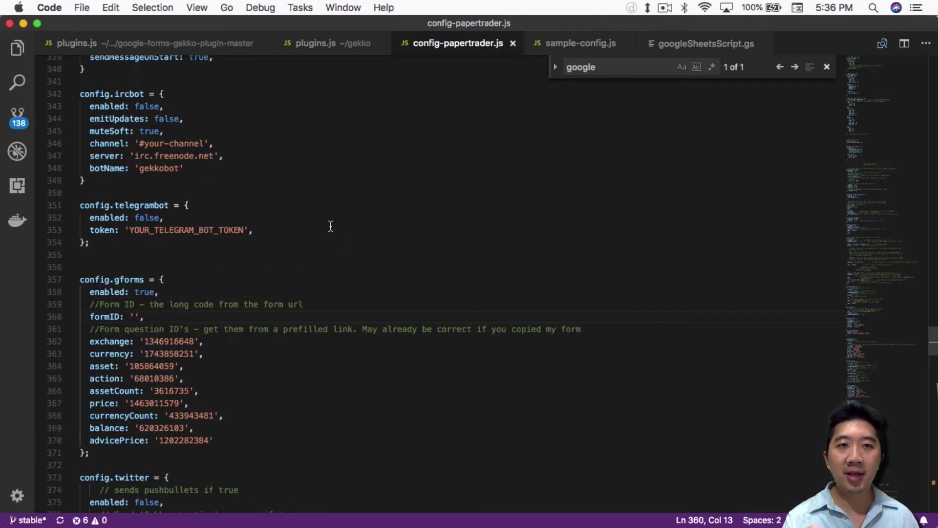
pyautogui.scroll(4, 330, 227)
pyautogui.scroll(-1, 332, 226)
pyautogui.scroll(3, 332, 224)
pyautogui.scroll(-5, 333, 220)
pyautogui.scroll(-8, 335, 220)
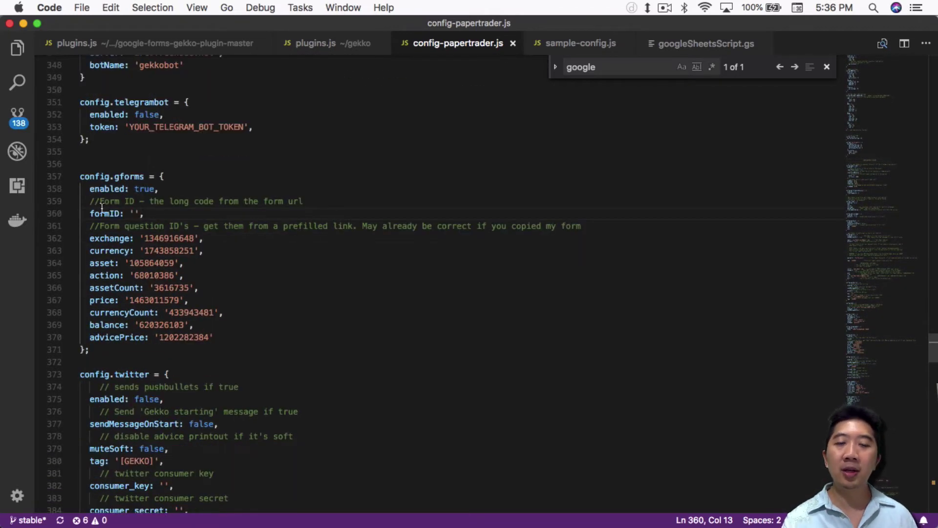
pyautogui.press('super+Tab')
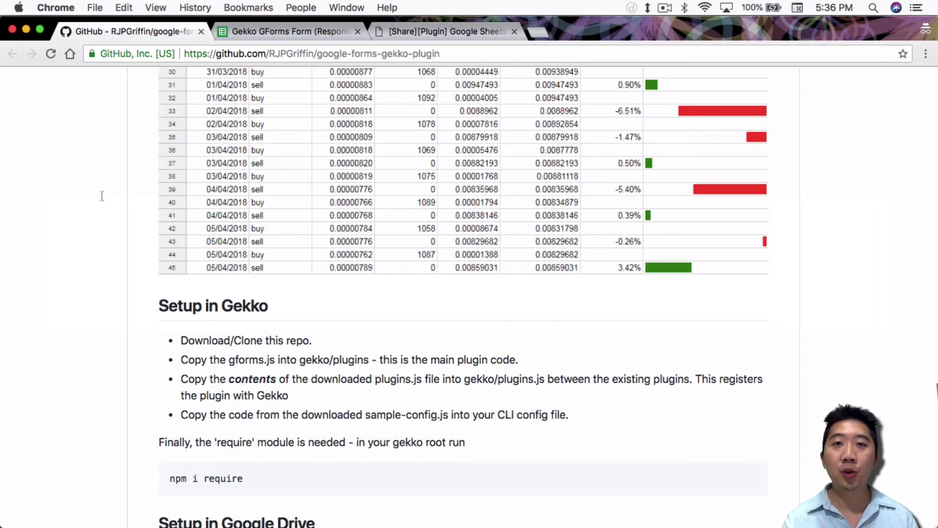
# Step: Scroll to the npm i require step and view its terminal screenshot in Preview
pyautogui.scroll(-2, 172, 399)
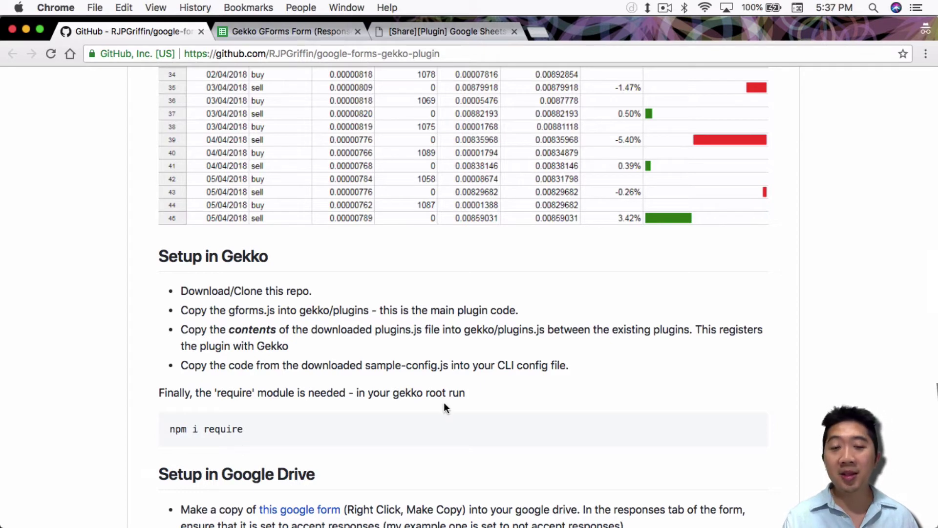
pyautogui.press('super+Tab')
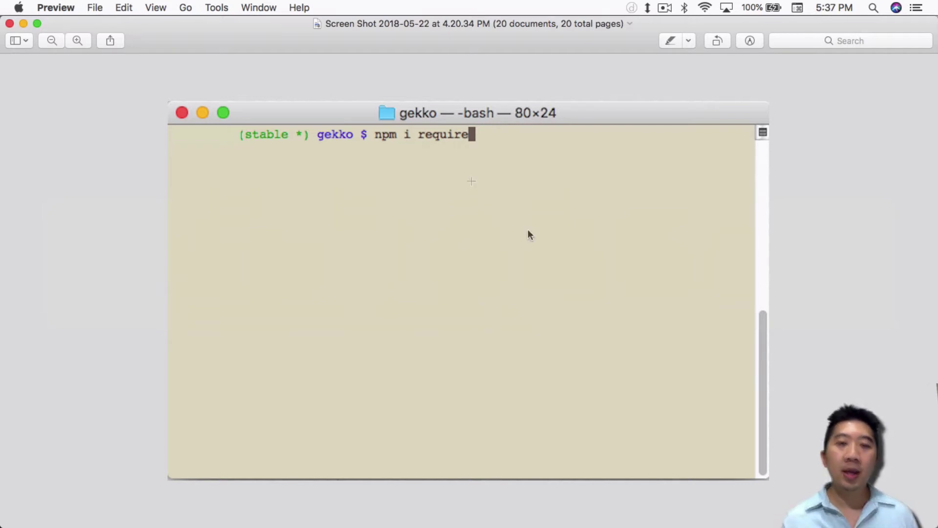
pyautogui.press('super+Tab')
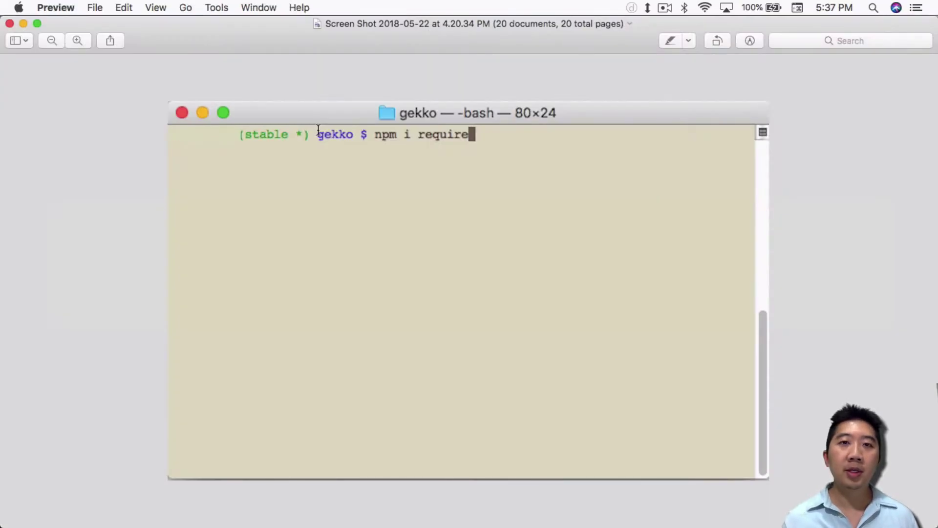
# Step: Page through screenshots of copying the form into My Drive and turning on accepting responses
pyautogui.press('Down')
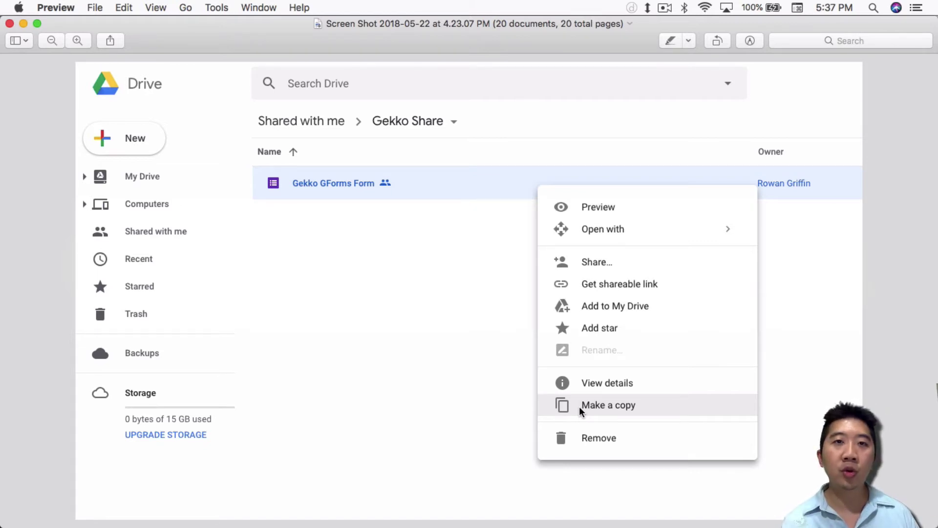
pyautogui.press('Down')
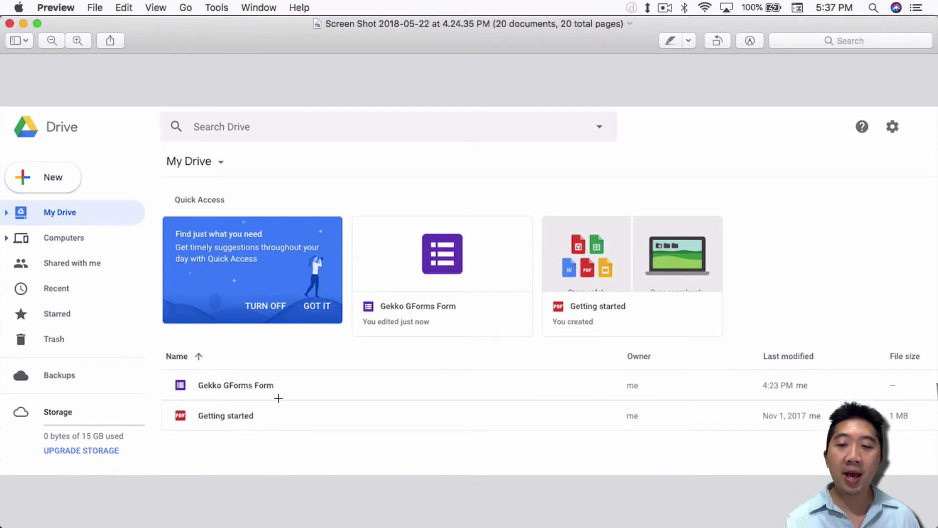
pyautogui.press('Down')
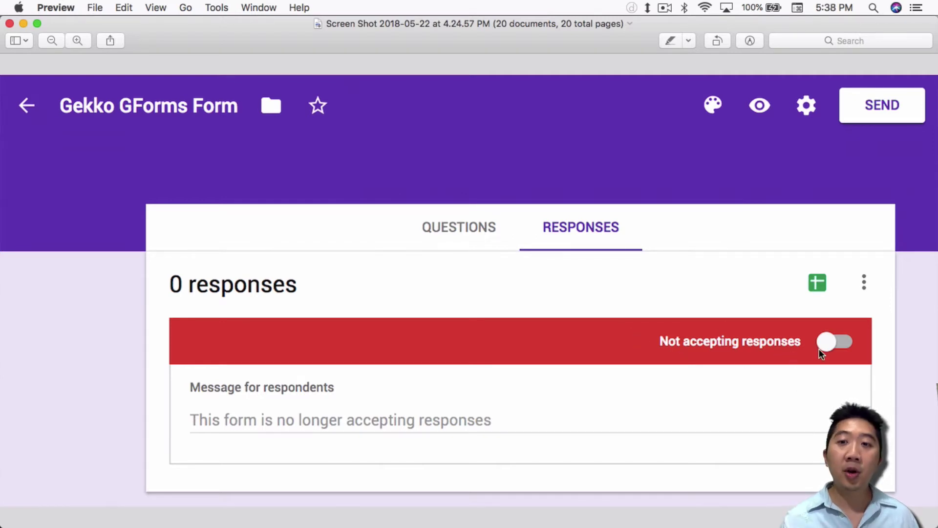
pyautogui.press('Down')
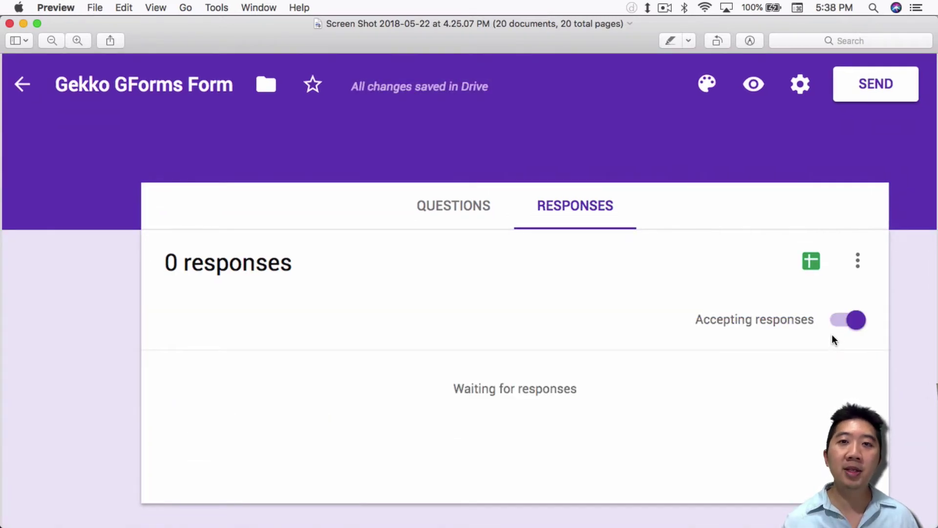
pyautogui.press('Down')
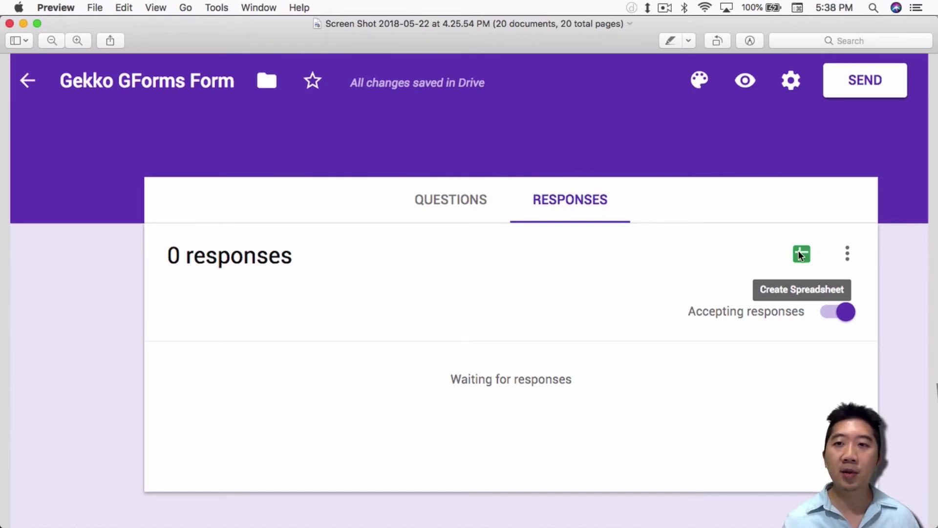
# Step: Advance past the response destination choice to the Gekko GForms Form (Responses) spreadsheet screenshot
pyautogui.press('Down')
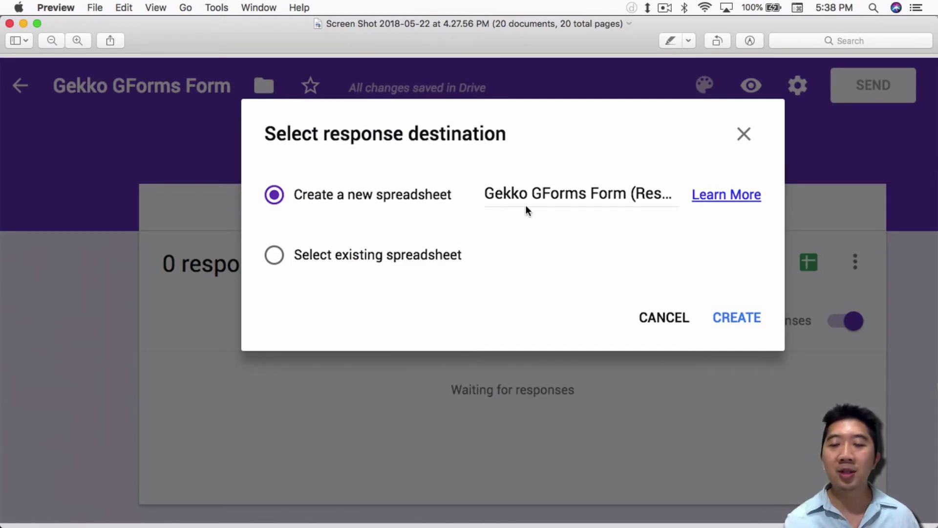
pyautogui.press('Down')
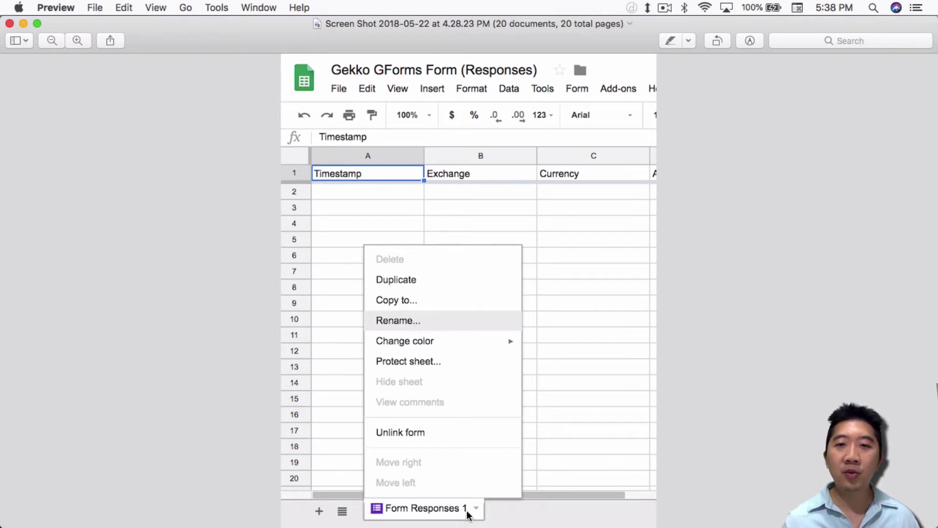
# Step: Advance past the renamed Form Responses sheet to the spreadsheet's Script editor screenshot
pyautogui.press('Down')
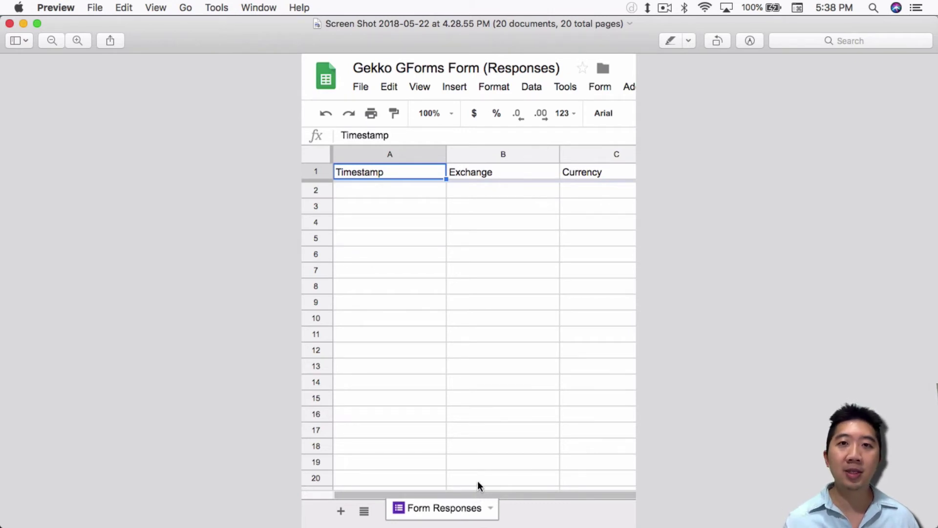
pyautogui.press('Down')
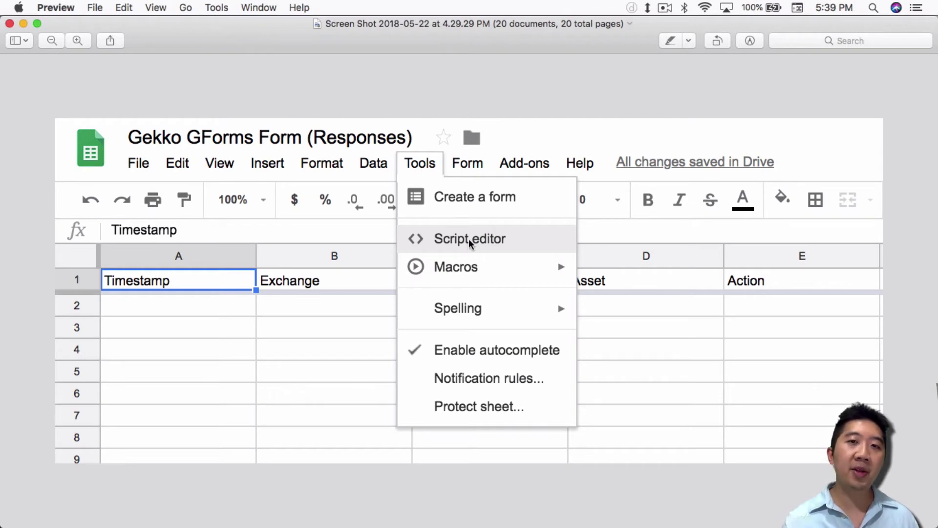
# Step: Step through the googleSheetsScript.gs code, new project, emptied Code.gs and pasted-code screenshots
pyautogui.press('Down')
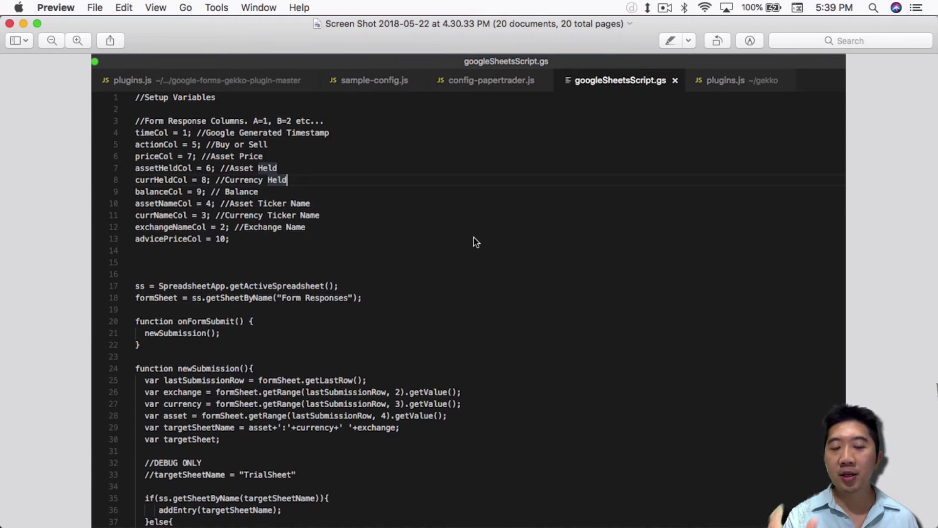
pyautogui.press('Down')
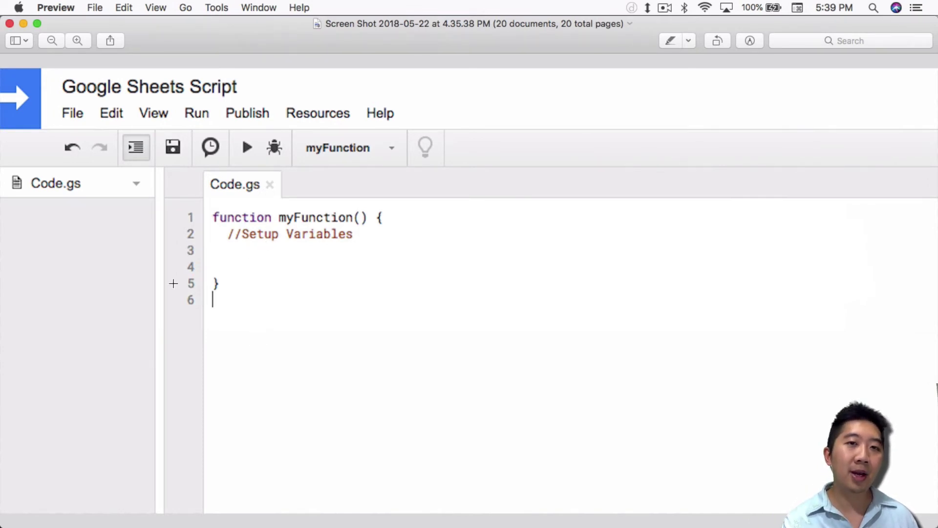
pyautogui.press('Down')
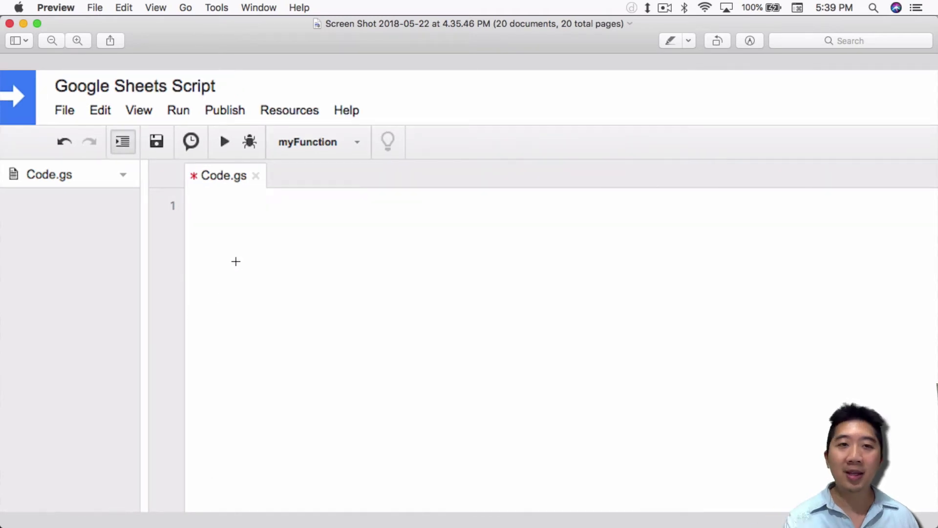
pyautogui.press('Down')
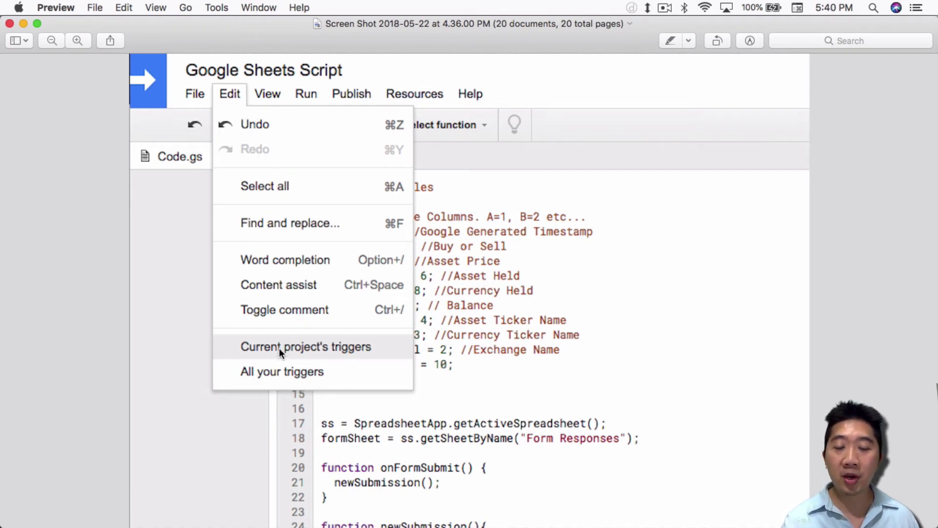
# Step: Glance at the README, then show the onFormSubmit 'on form submit' trigger screenshot in Preview
pyautogui.press('super+Tab')
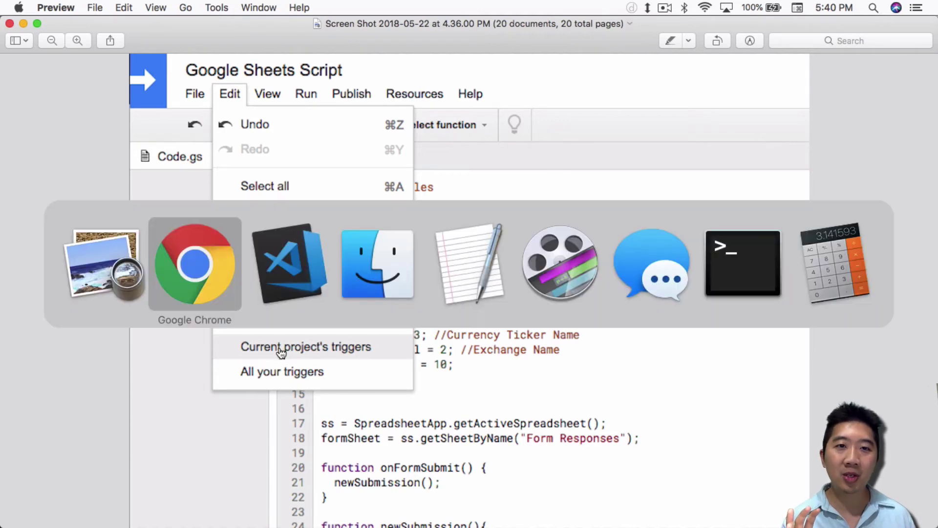
pyautogui.scroll(-7, 444, 303)
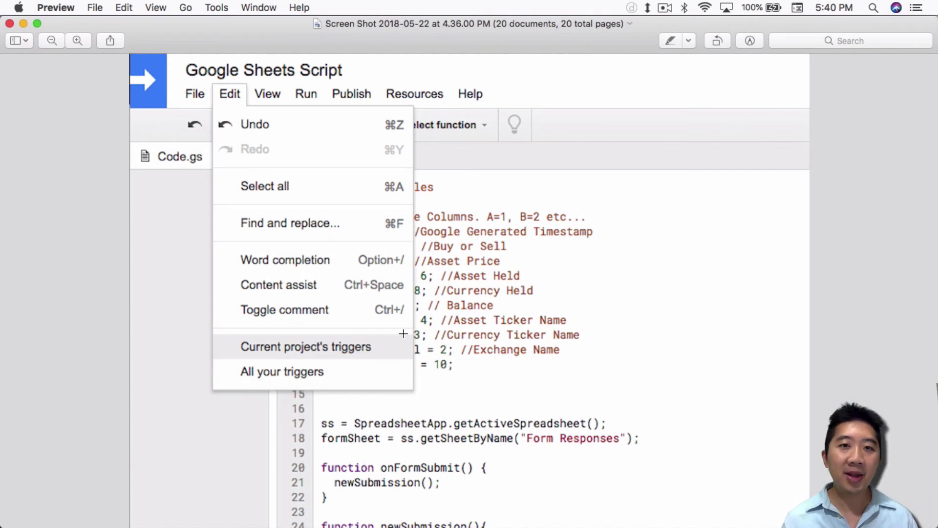
pyautogui.press('Down')
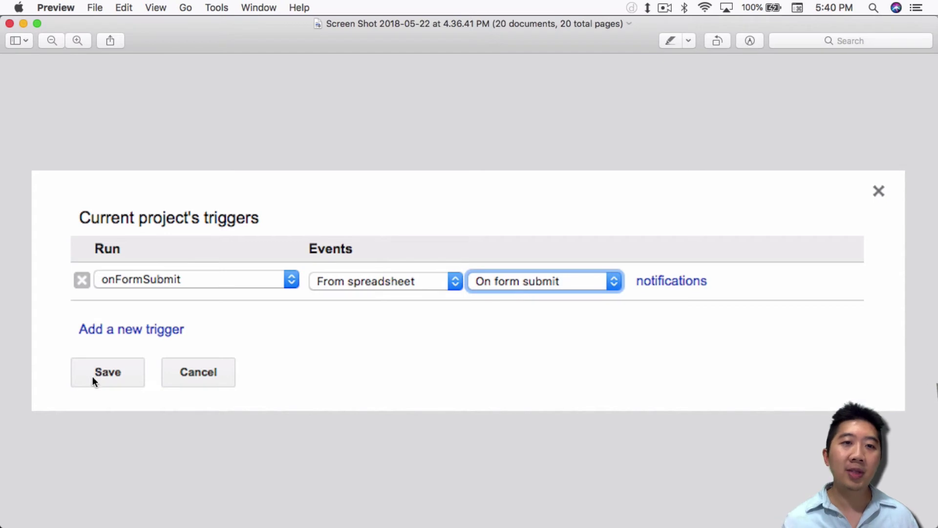
# Step: Skip past the server-error screenshot to the form options screenshot with 'Get pre-filled link'
pyautogui.press('Down')
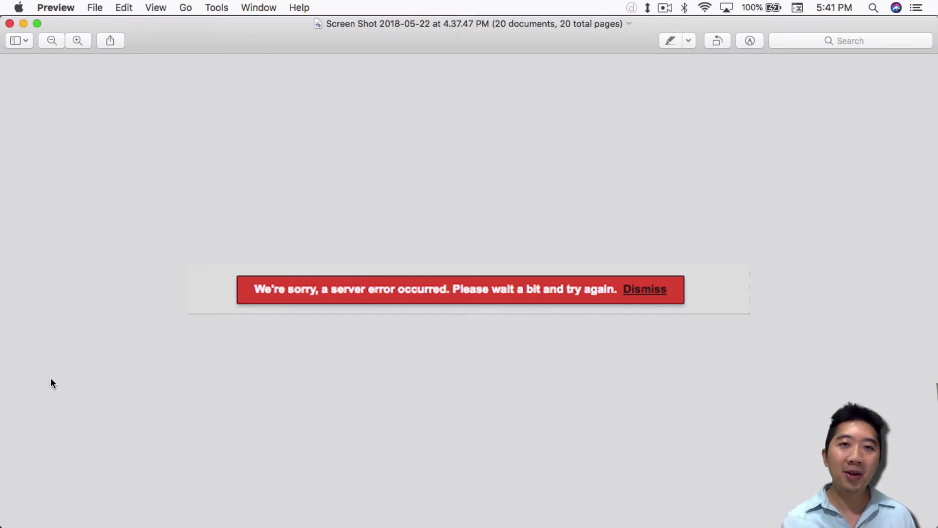
pyautogui.press('super+Tab')
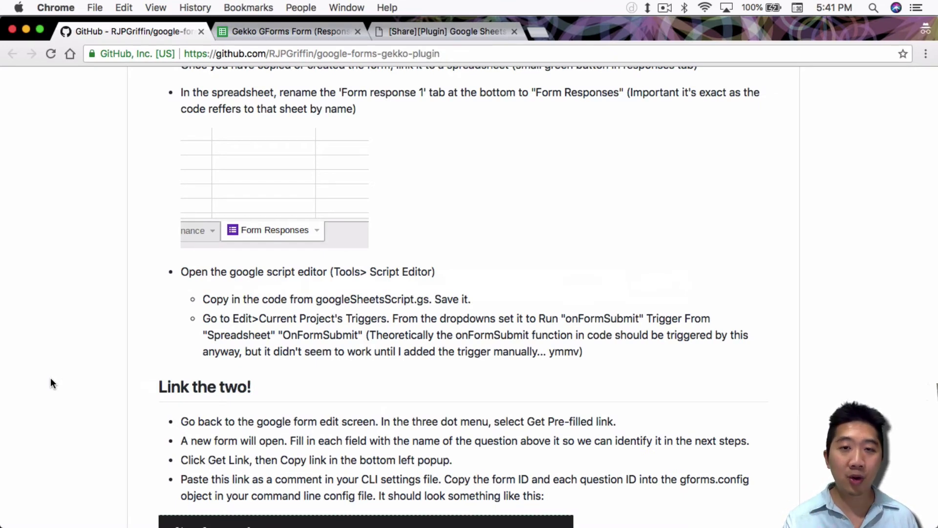
pyautogui.press('super+Tab')
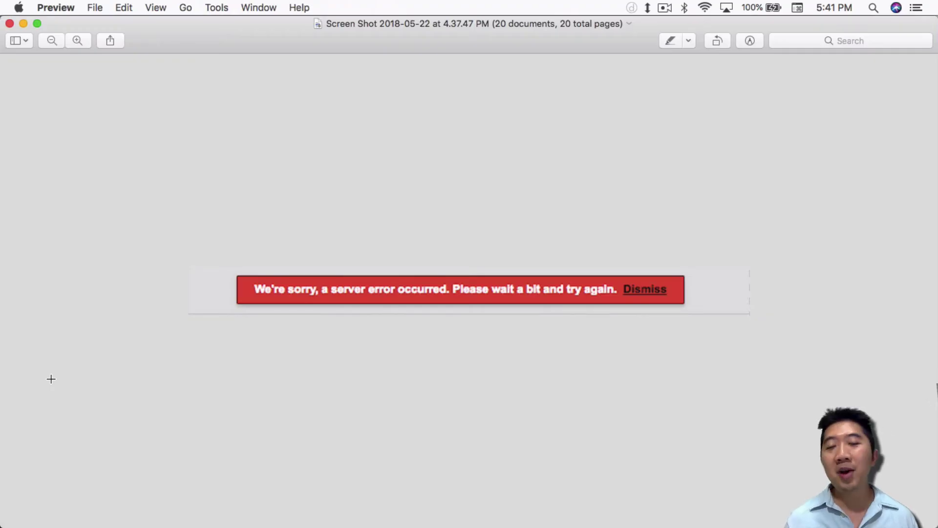
pyautogui.press('Down')
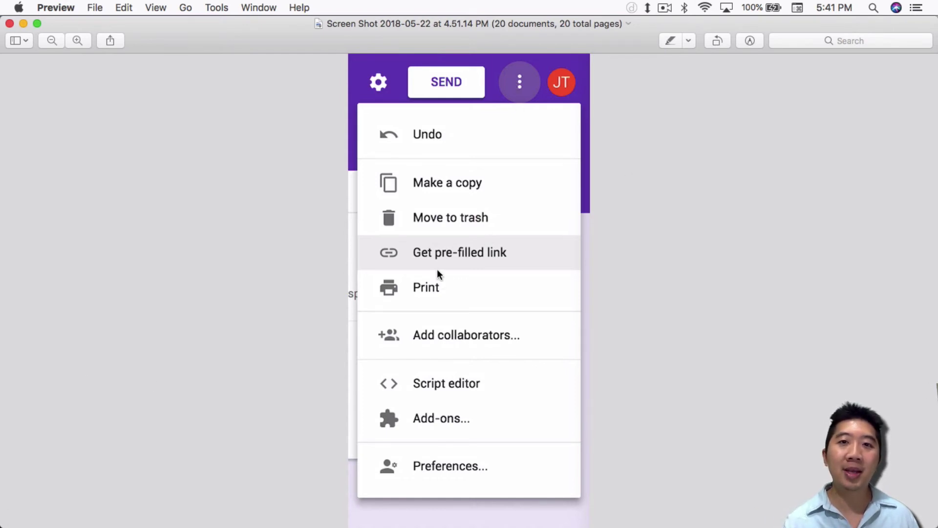
# Step: Show the pre-filled form screenshots with Price 8000, Currency in Portfolio USDT, and the copy-link prompt
pyautogui.press('Down')
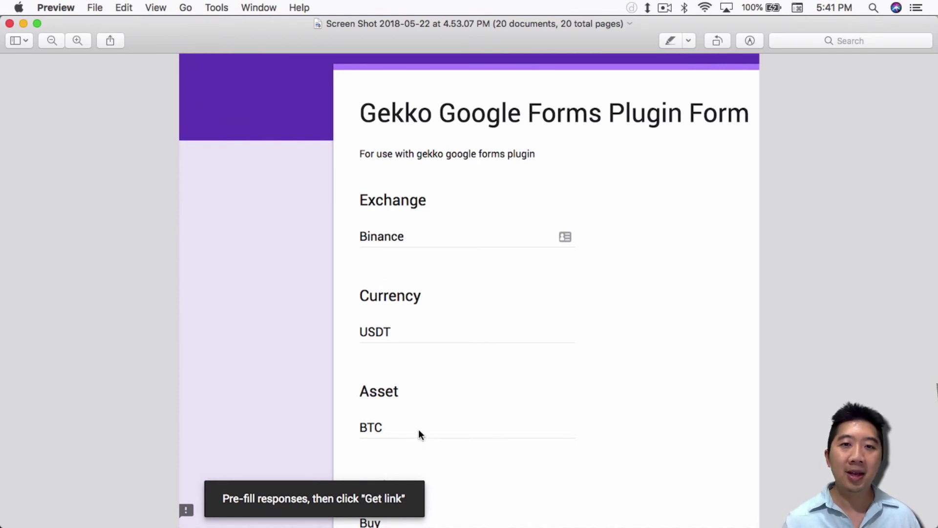
pyautogui.press('Down')
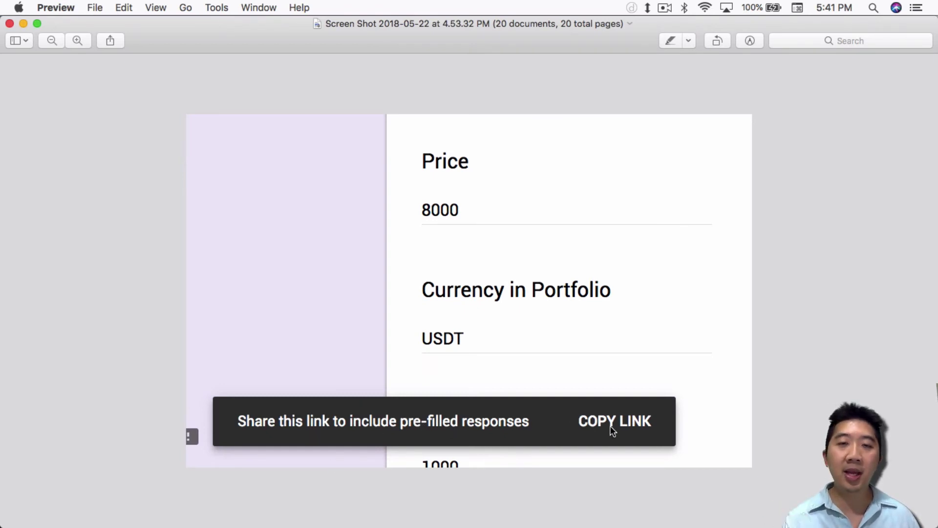
# Step: Show the config-papertrader.js screenshot with the gforms formID and question IDs filled in
pyautogui.press('Down')
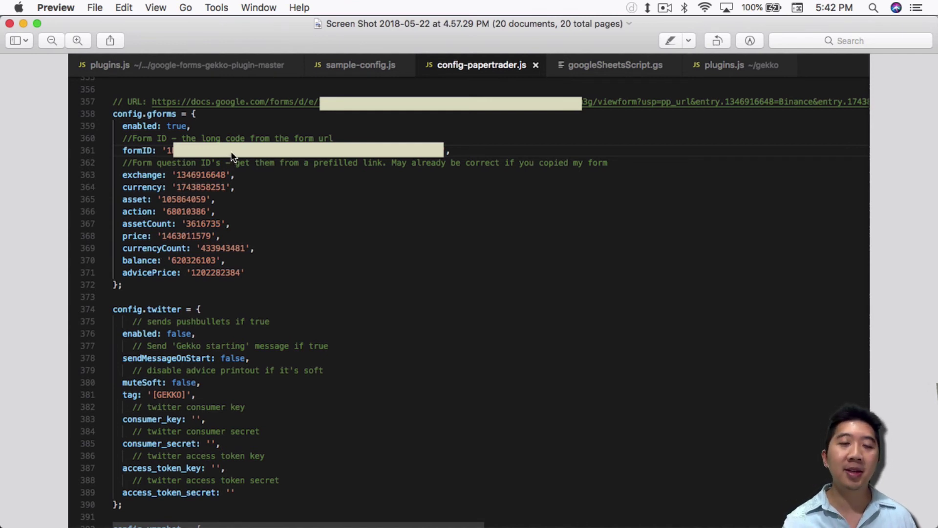
# Step: Inspect the gdax USD/ETH buy row, with balance 1000.751787, in the Gekko GForms Form (Responses) sheet
pyautogui.press('super+Tab')
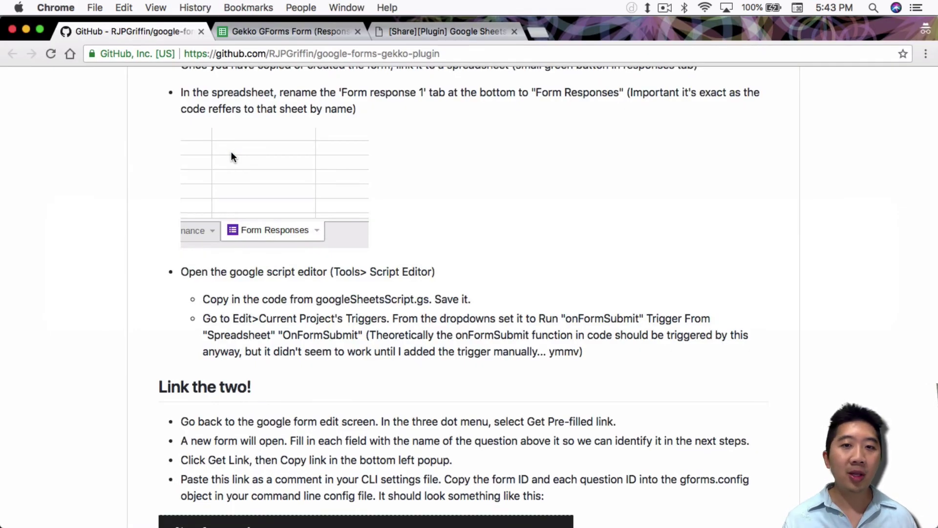
pyautogui.scroll(-1, 231, 152)
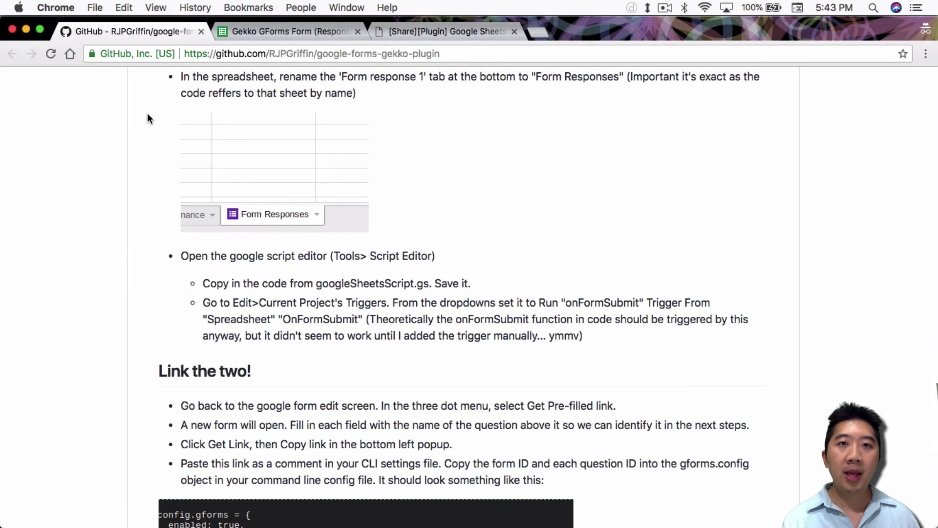
pyautogui.click(292, 30)
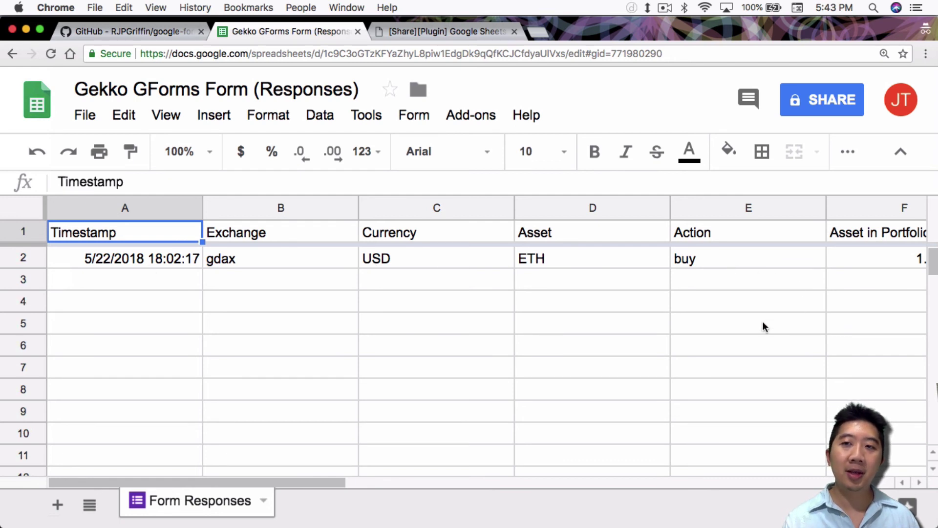
pyautogui.hscroll(5, 764, 321)
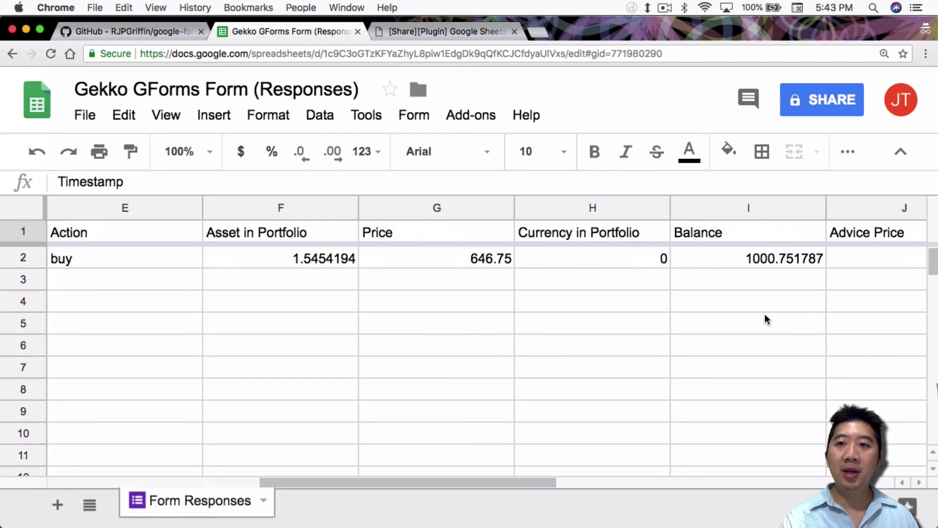
pyautogui.hscroll(-5, 764, 315)
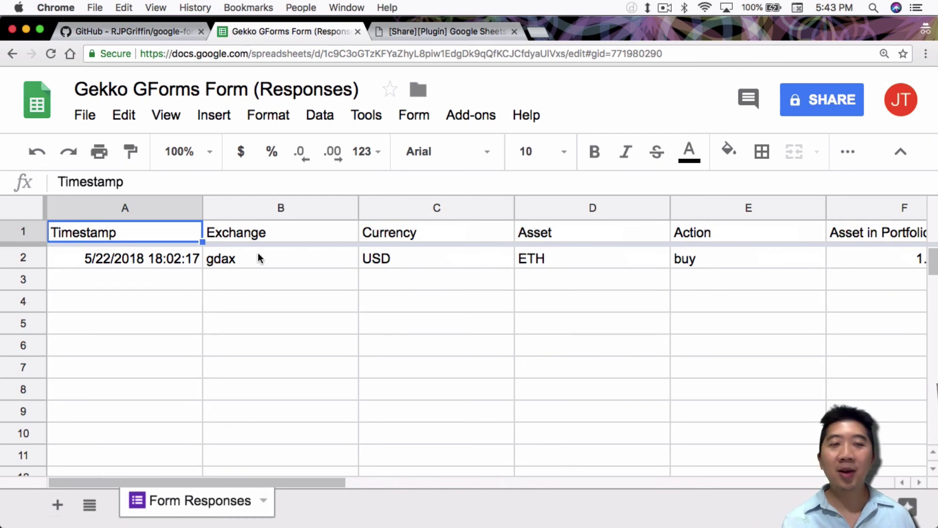
# Step: Scroll the GitHub plugin README to the Setup in Google Drive section listing nine form questions
pyautogui.click(132, 31)
pyautogui.scroll(6, 327, 231)
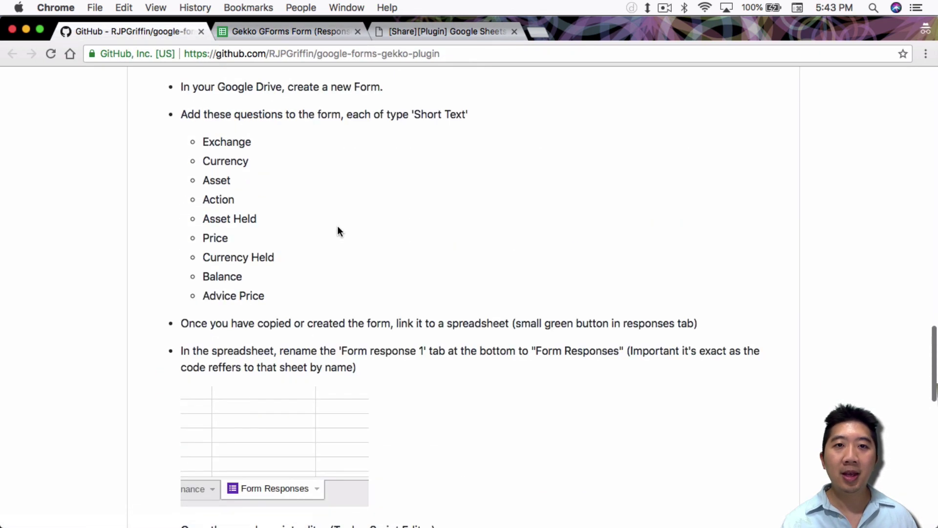
pyautogui.scroll(15, 338, 230)
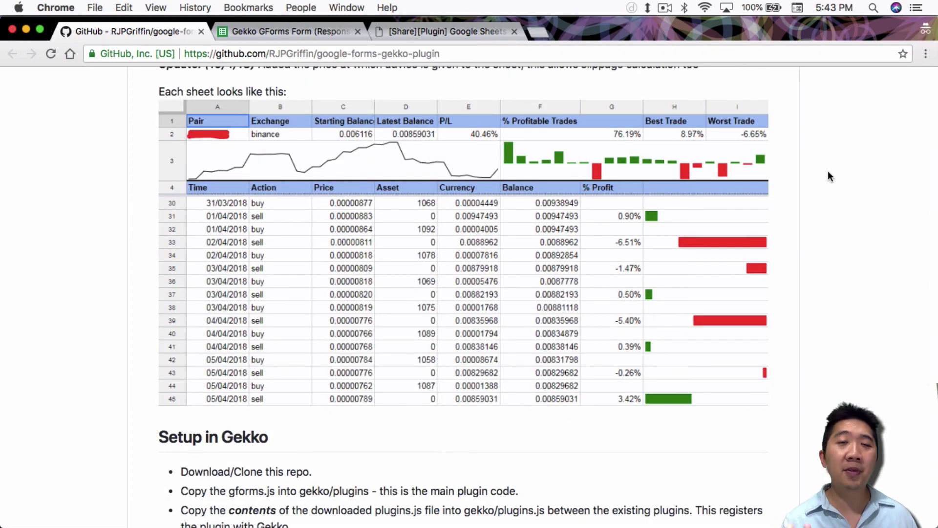
pyautogui.scroll(-10, 830, 172)
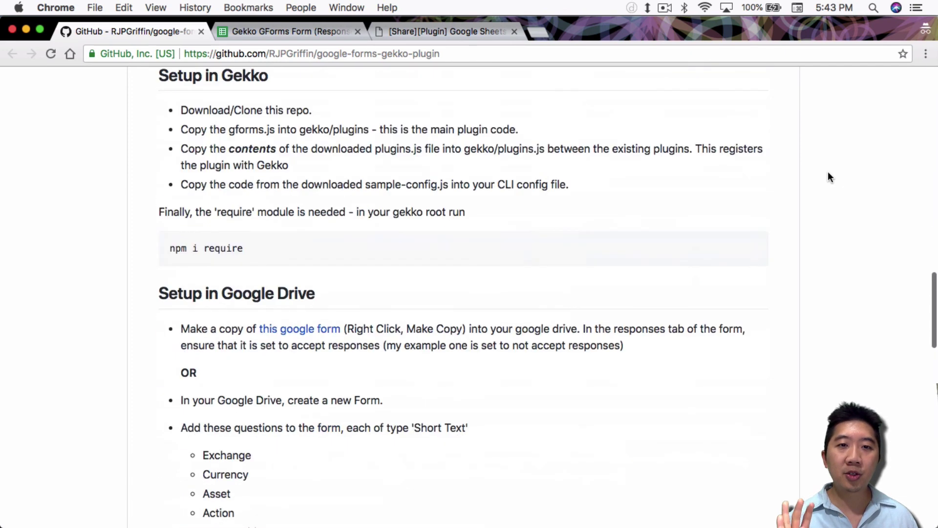
pyautogui.scroll(-2, 825, 174)
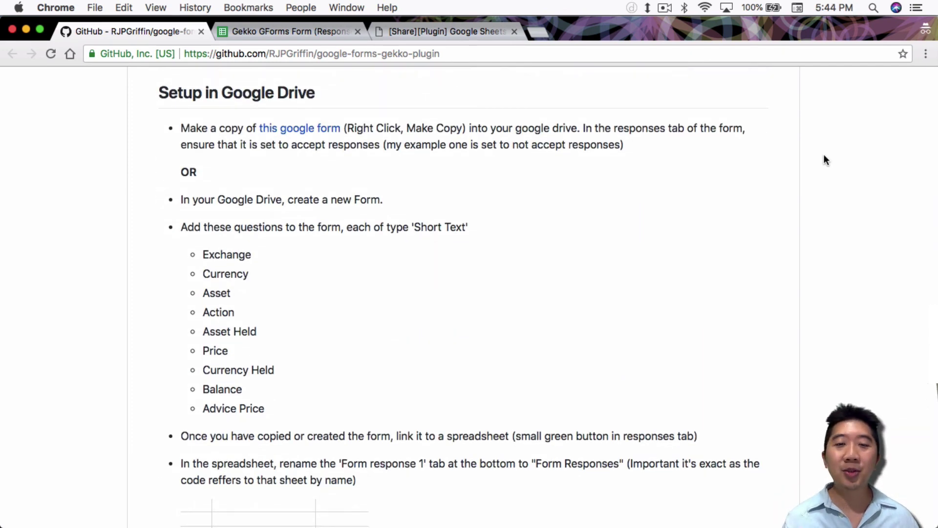
pyautogui.scroll(-1, 611, 257)
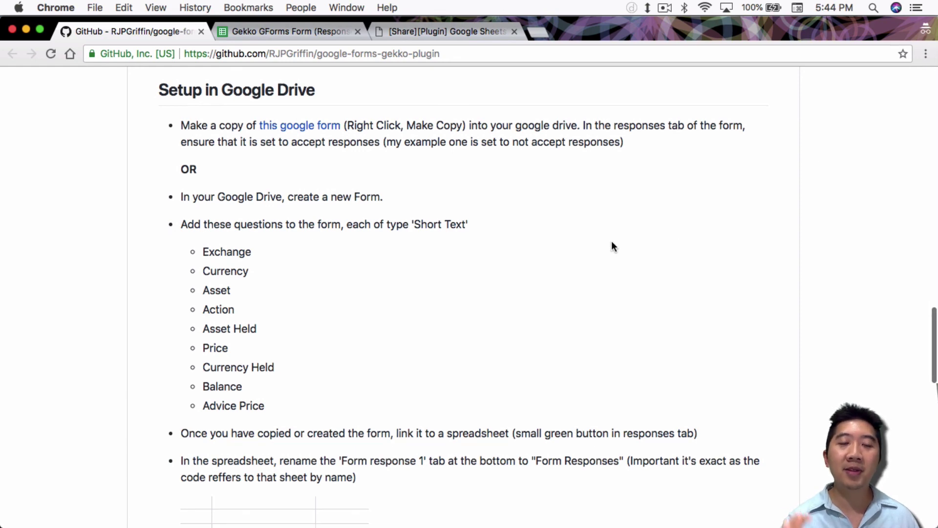
# Step: Read the '[Share][Plugin] Google Sheets Plugin' forum thread from its opening post
pyautogui.press('super+3')
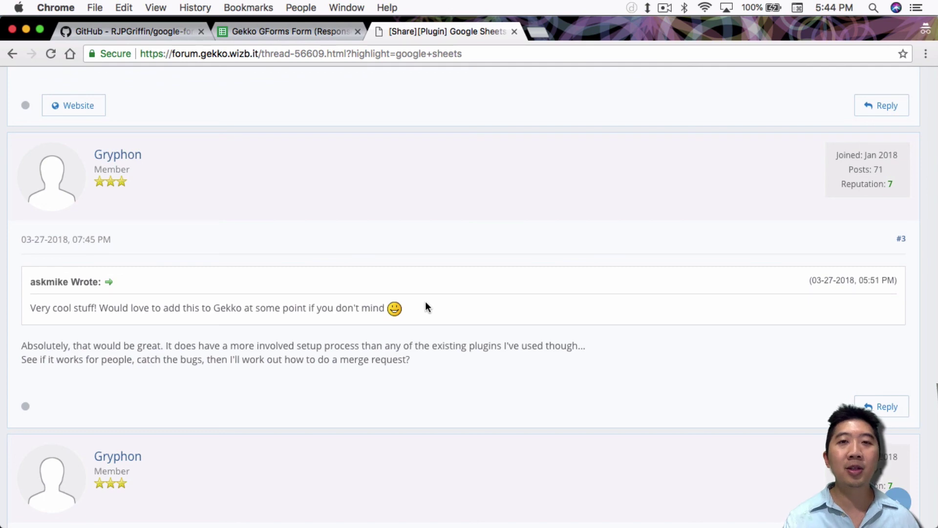
pyautogui.scroll(15, 426, 303)
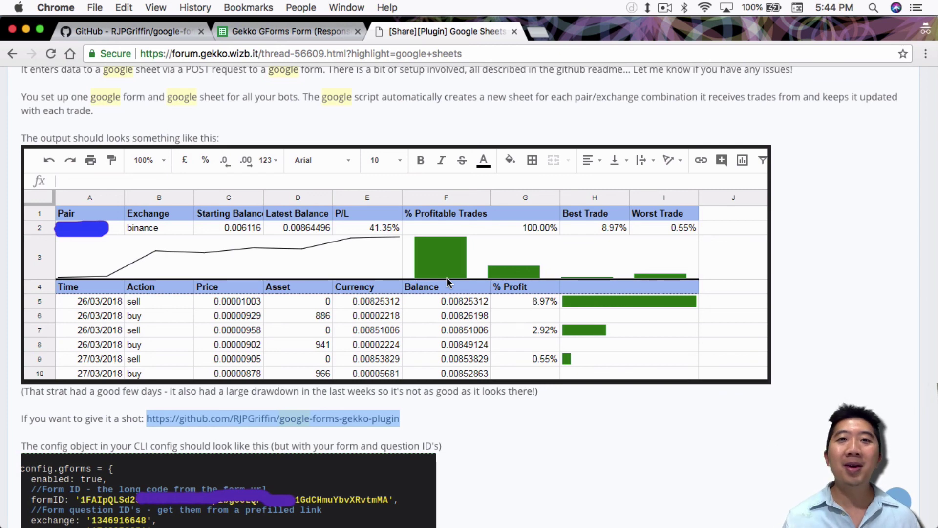
pyautogui.scroll(15, 471, 271)
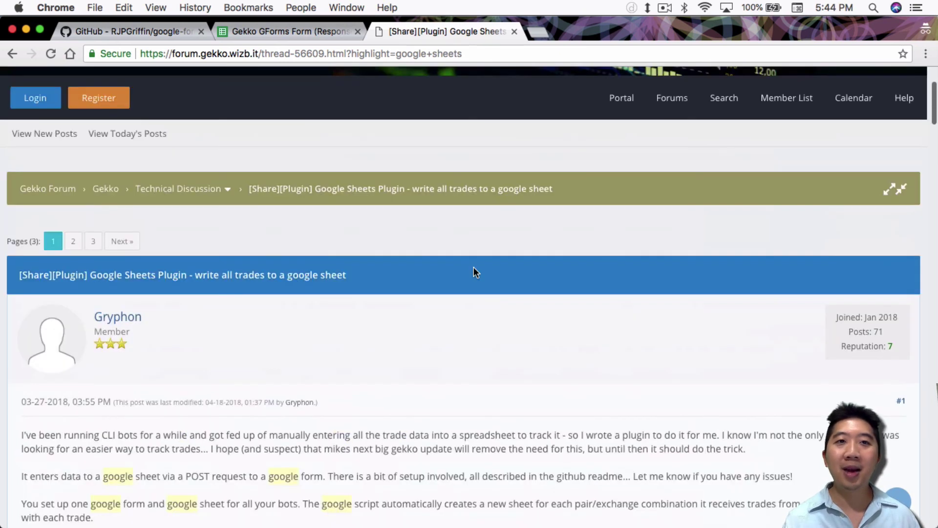